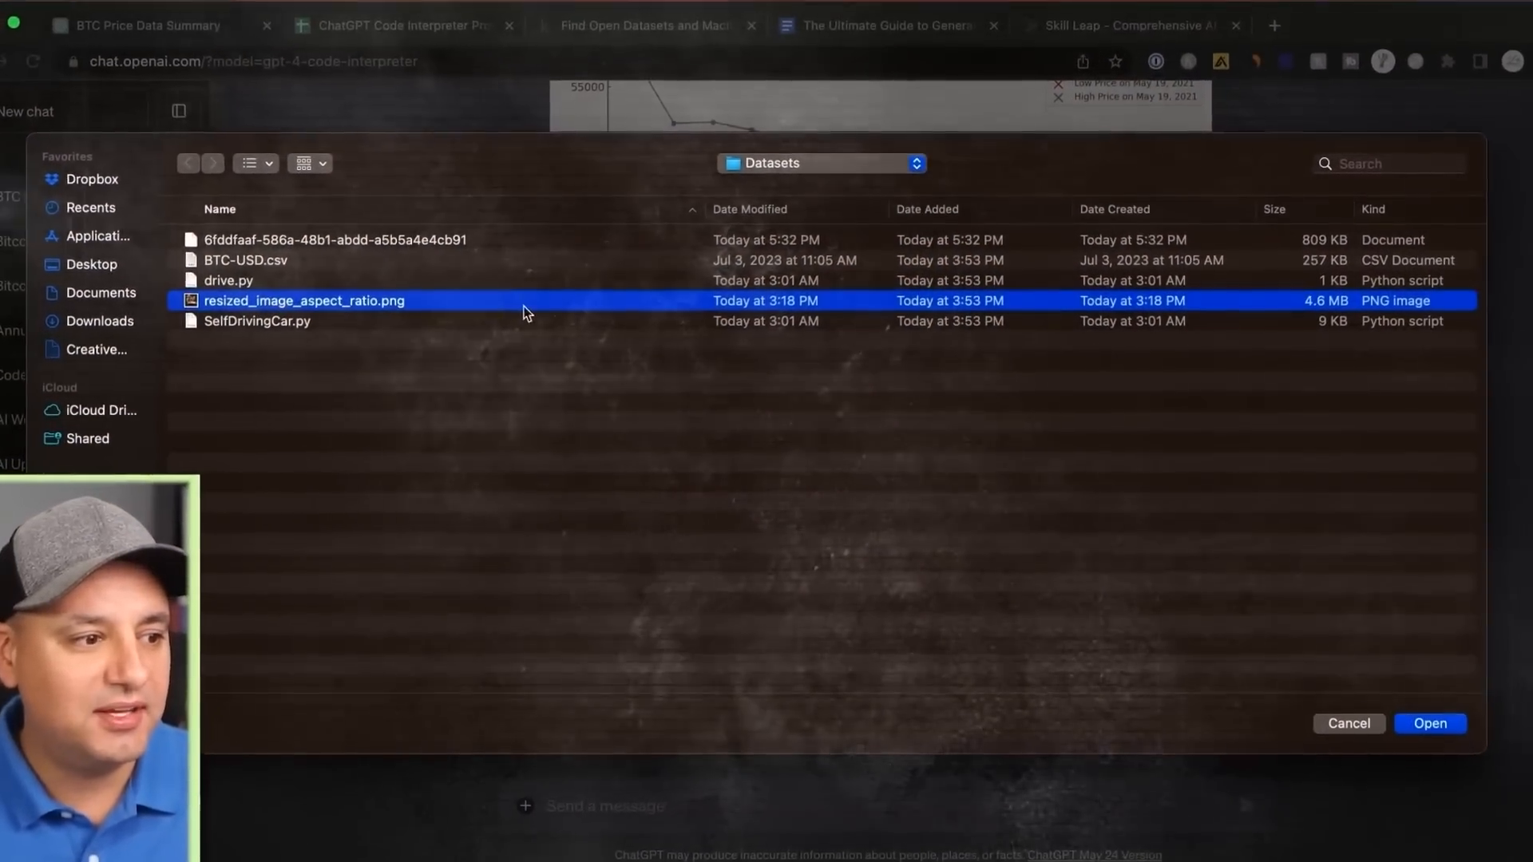
# Step: Quick Look the resized_image_aspect_ratio.png painting, then dismiss the preview
pyautogui.press('space')
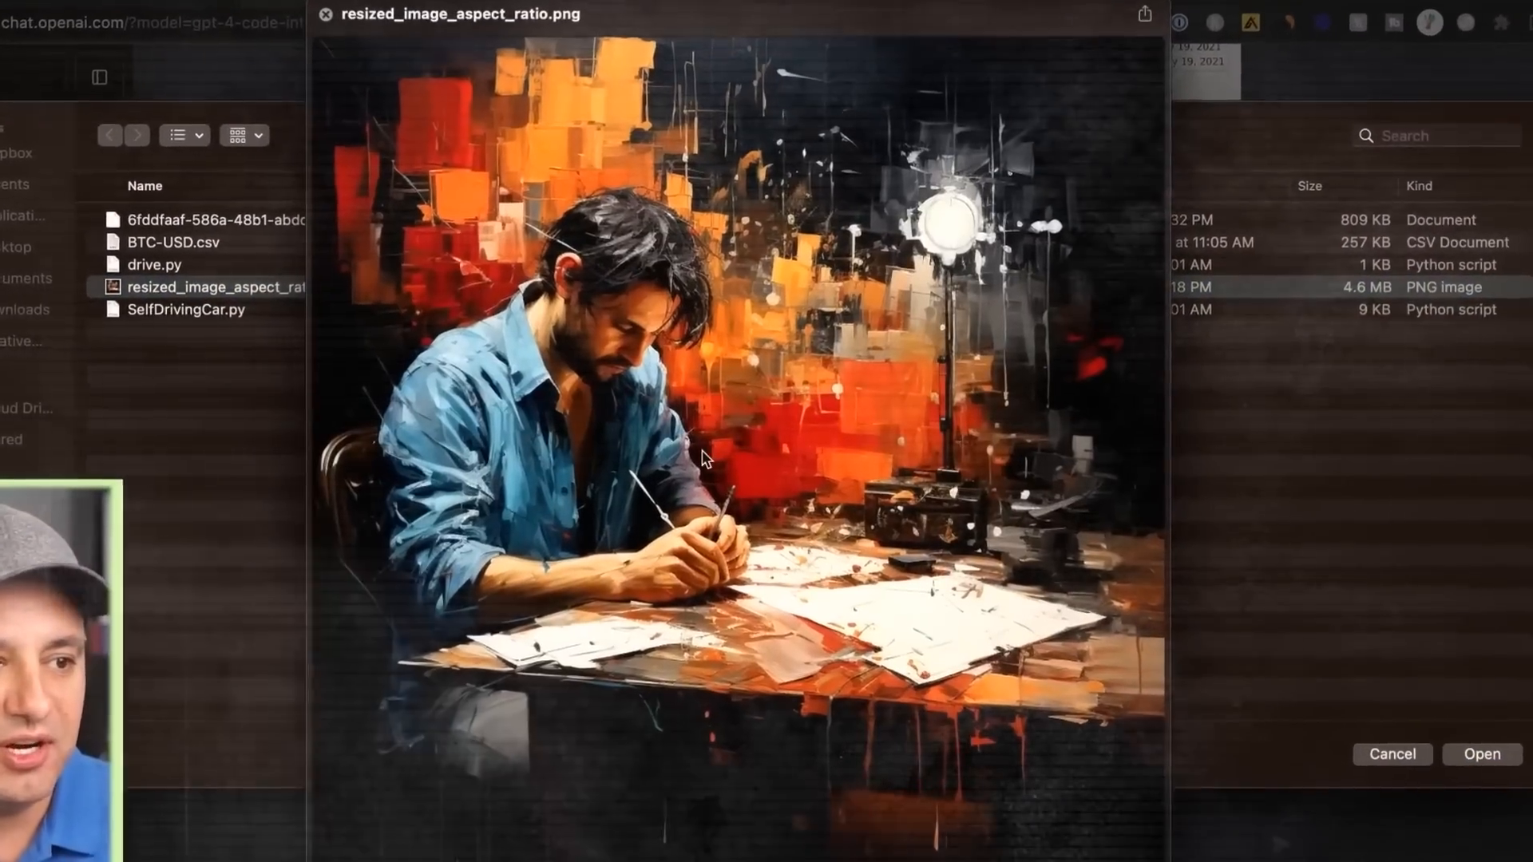
pyautogui.press('space')
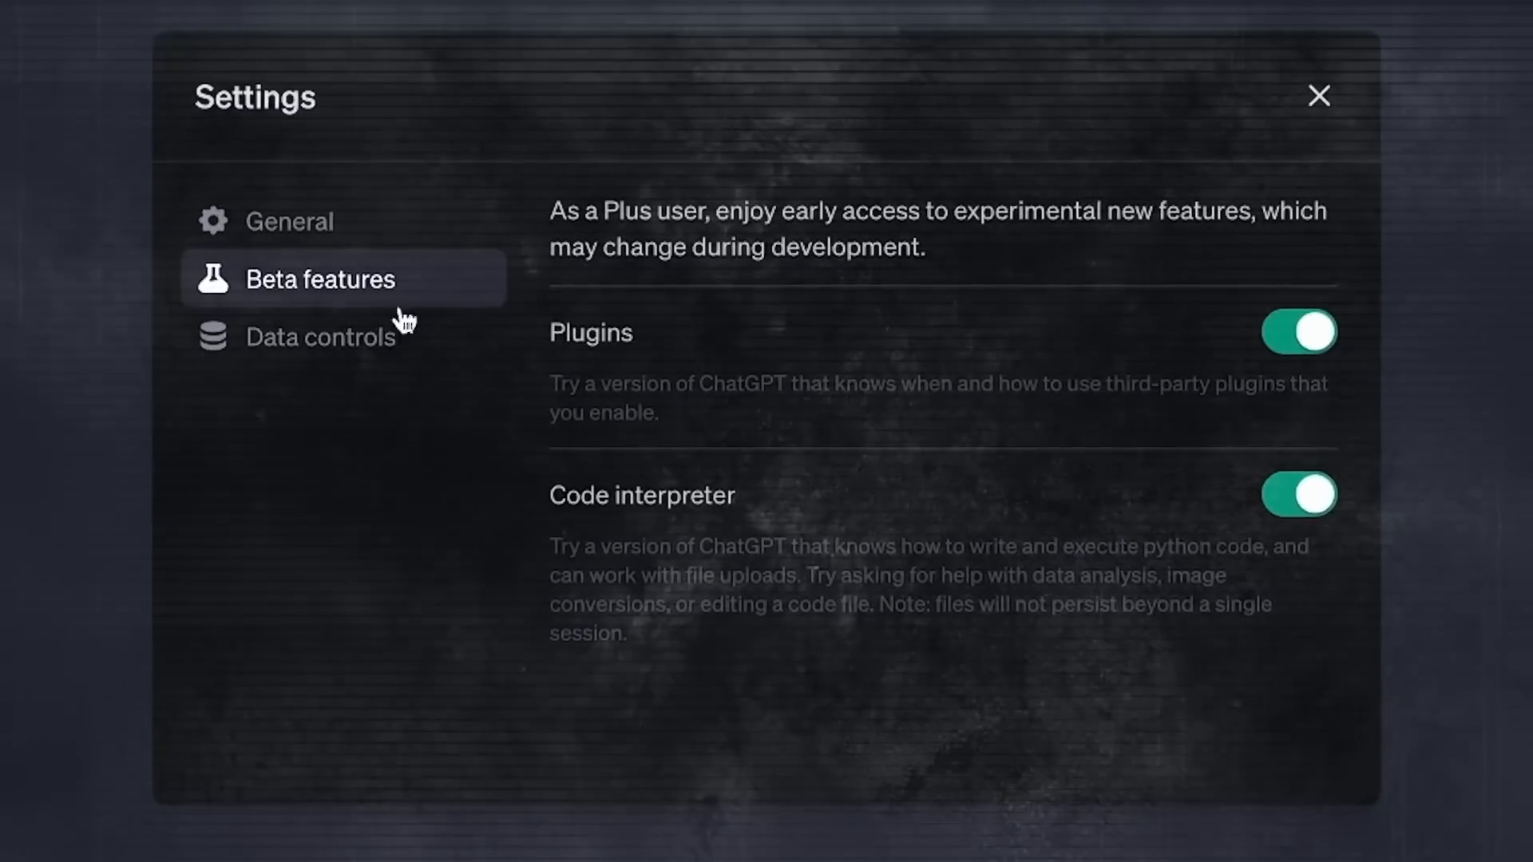
# Step: Highlight the Code interpreter beta setting and expand Show work on the BTC-USD.csv explanation
pyautogui.moveTo(550, 503); pyautogui.dragTo(849, 521)
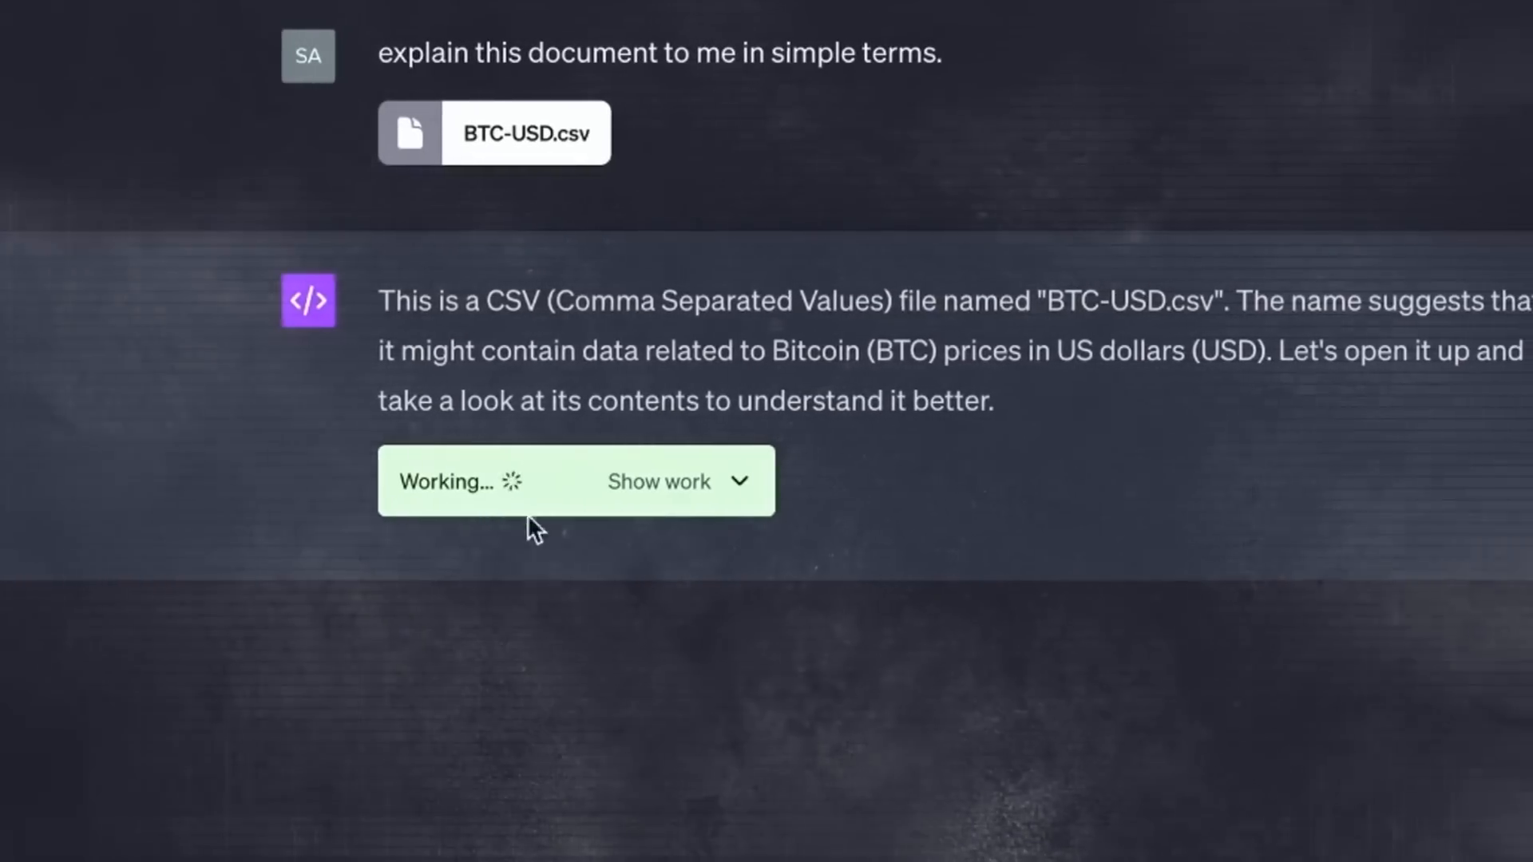
pyautogui.click(673, 486)
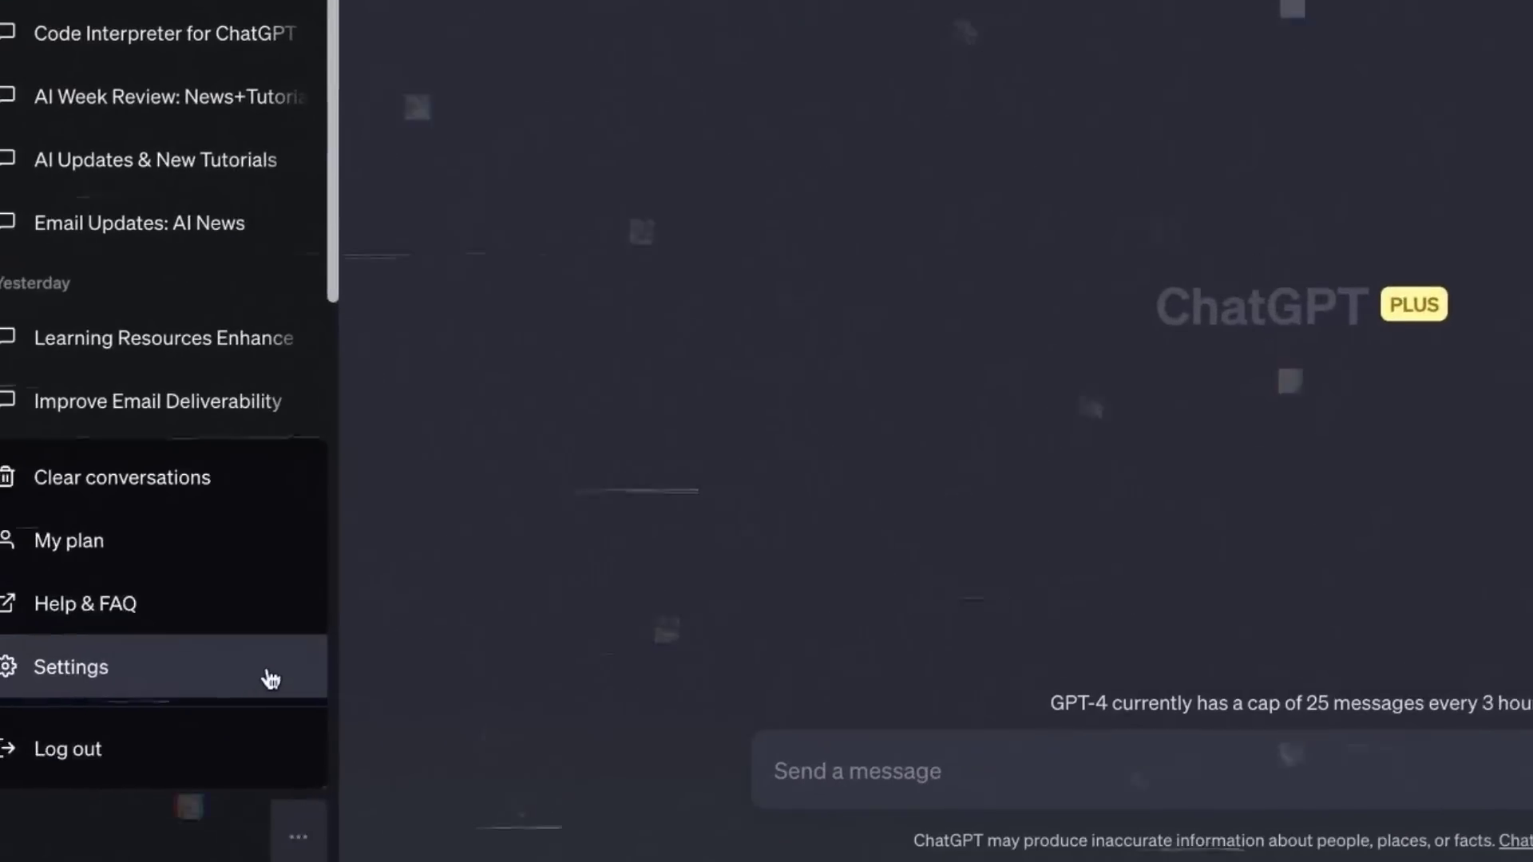
# Step: Reach Settings, choose GPT-4 Code Interpreter as the model, and expand Show work on the crop response
pyautogui.click(271, 678)
pyautogui.click(391, 313)
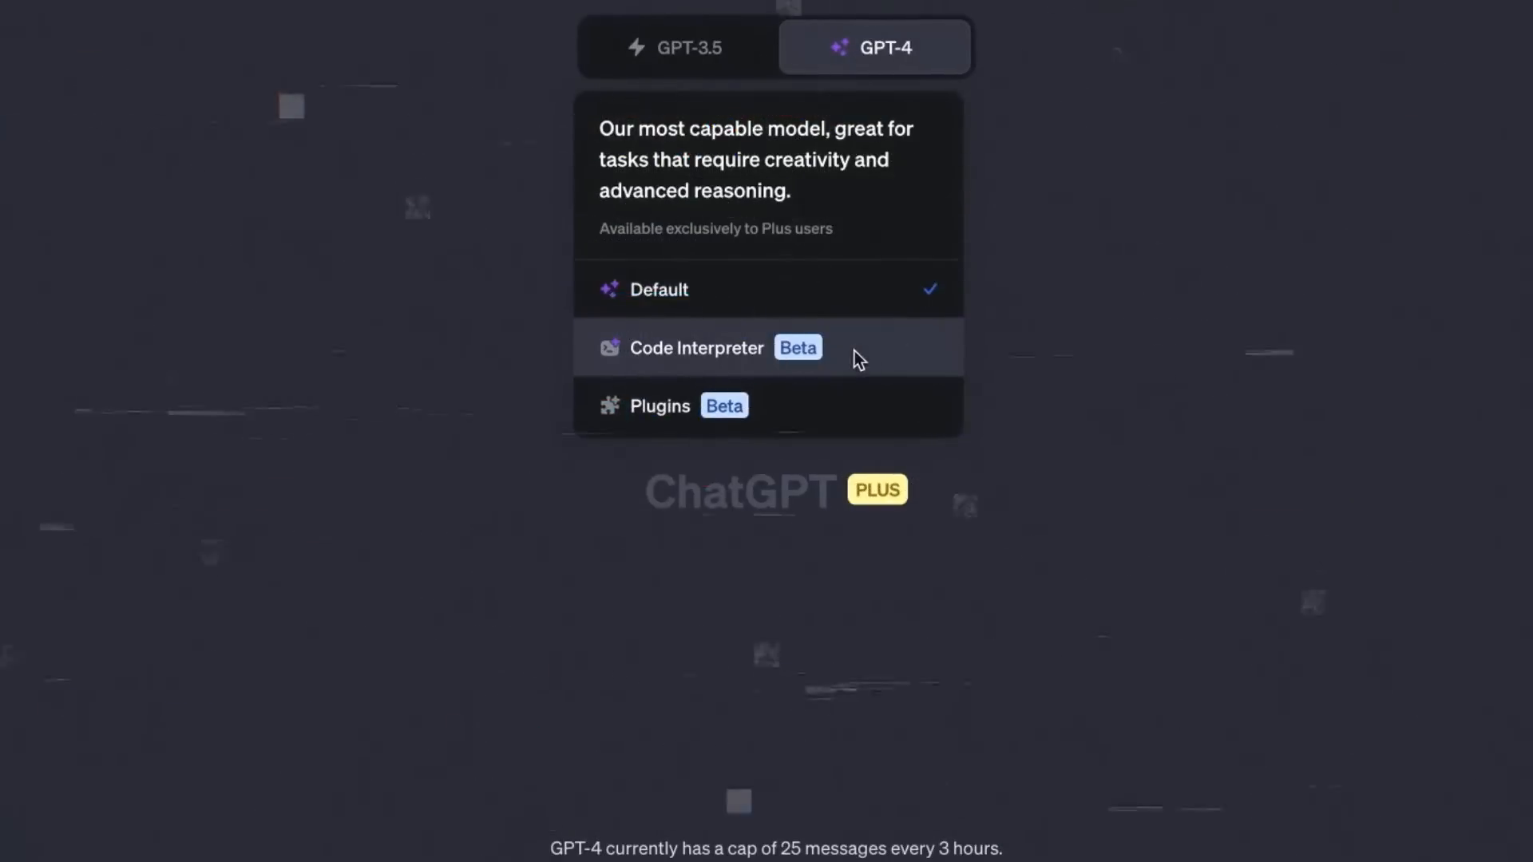
pyautogui.click(855, 350)
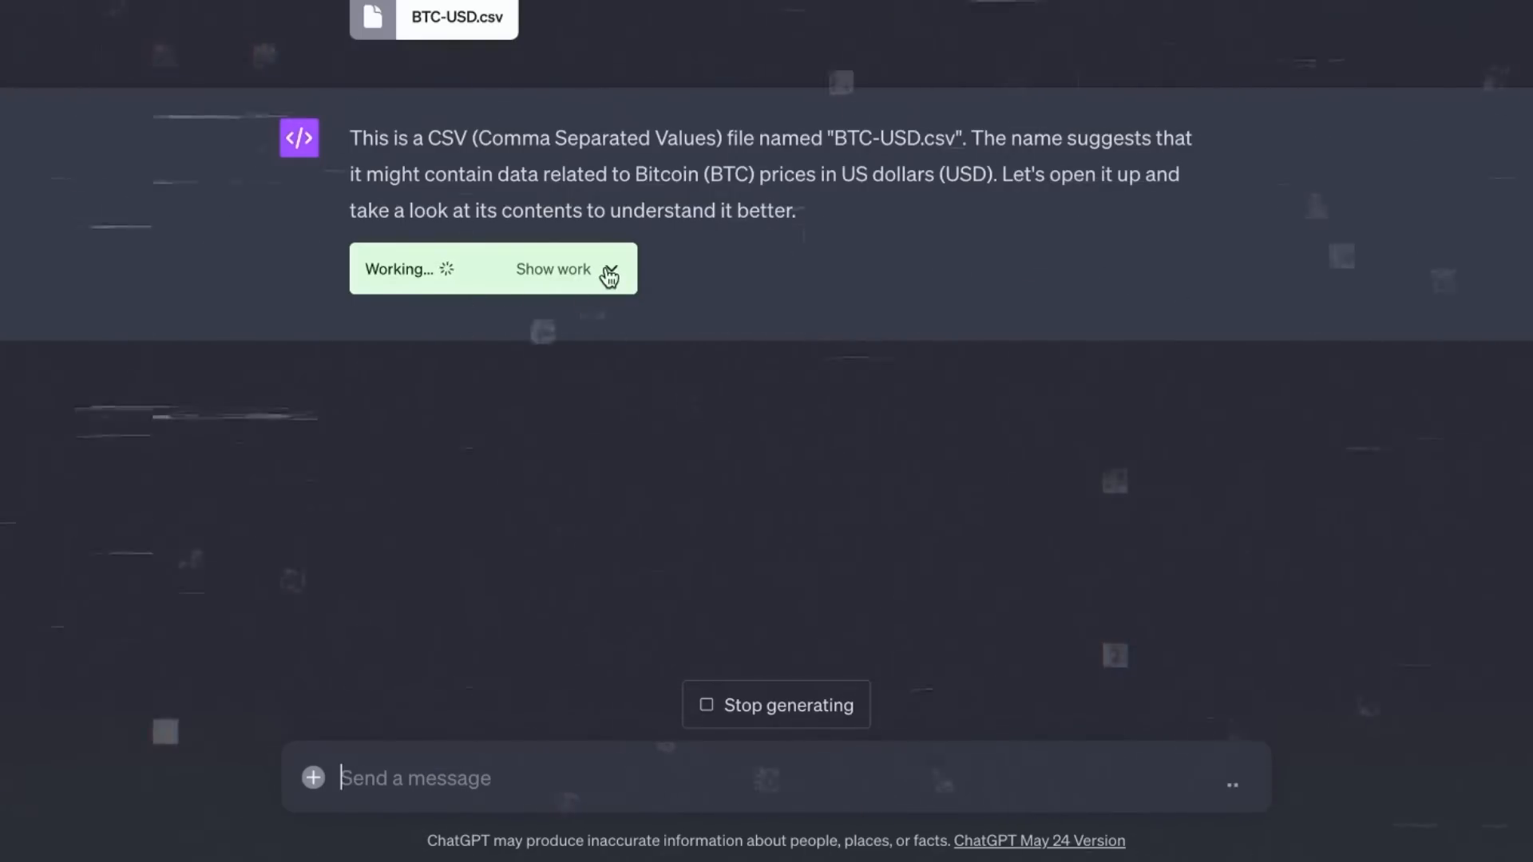
pyautogui.click(608, 274)
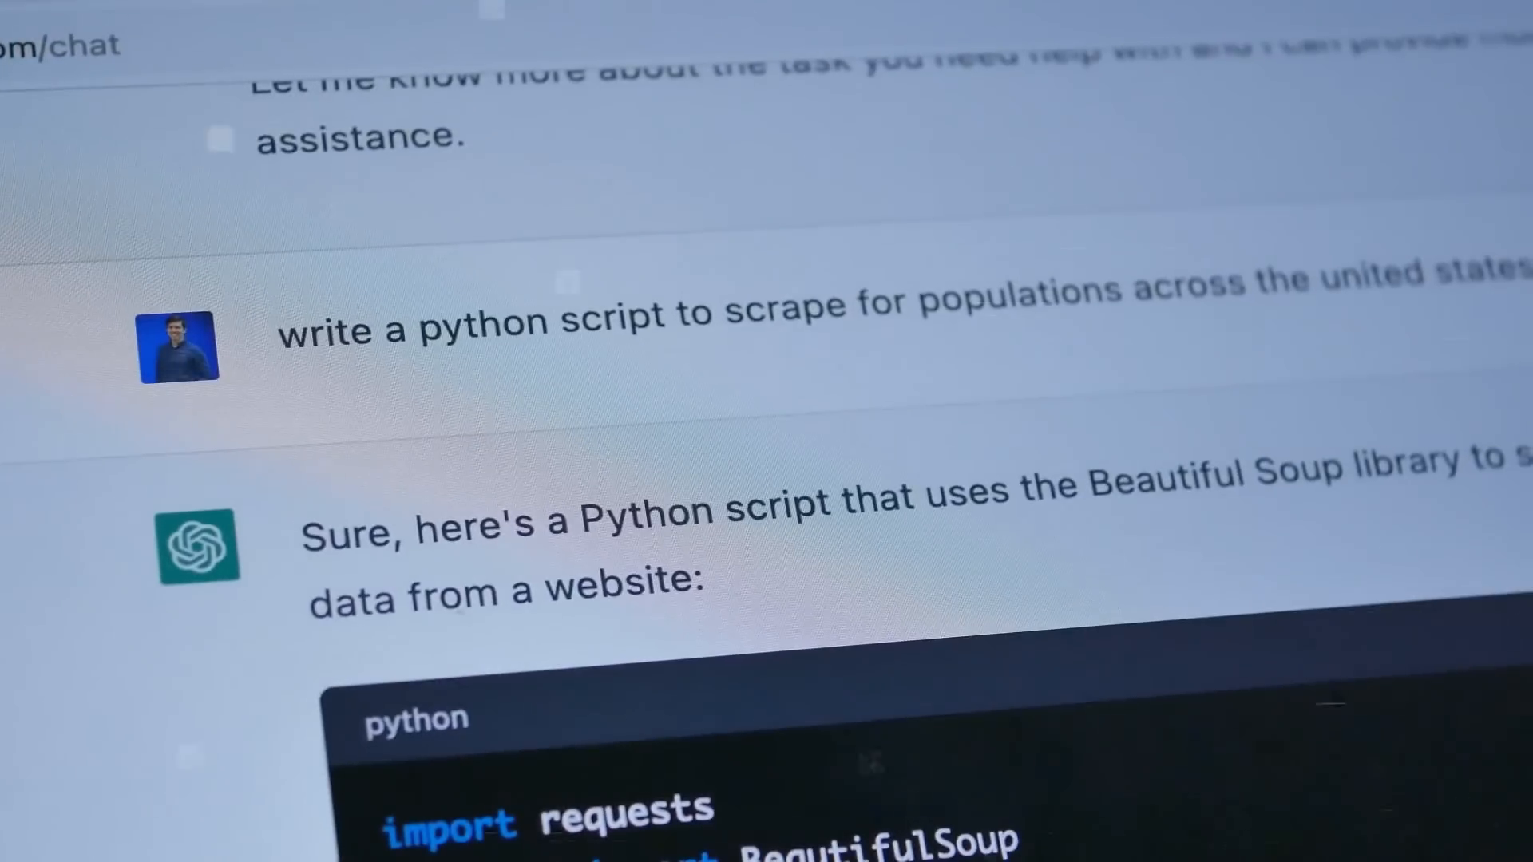
pyautogui.scroll(-1, 766, 480)
pyautogui.scroll(-1, 767, 479)
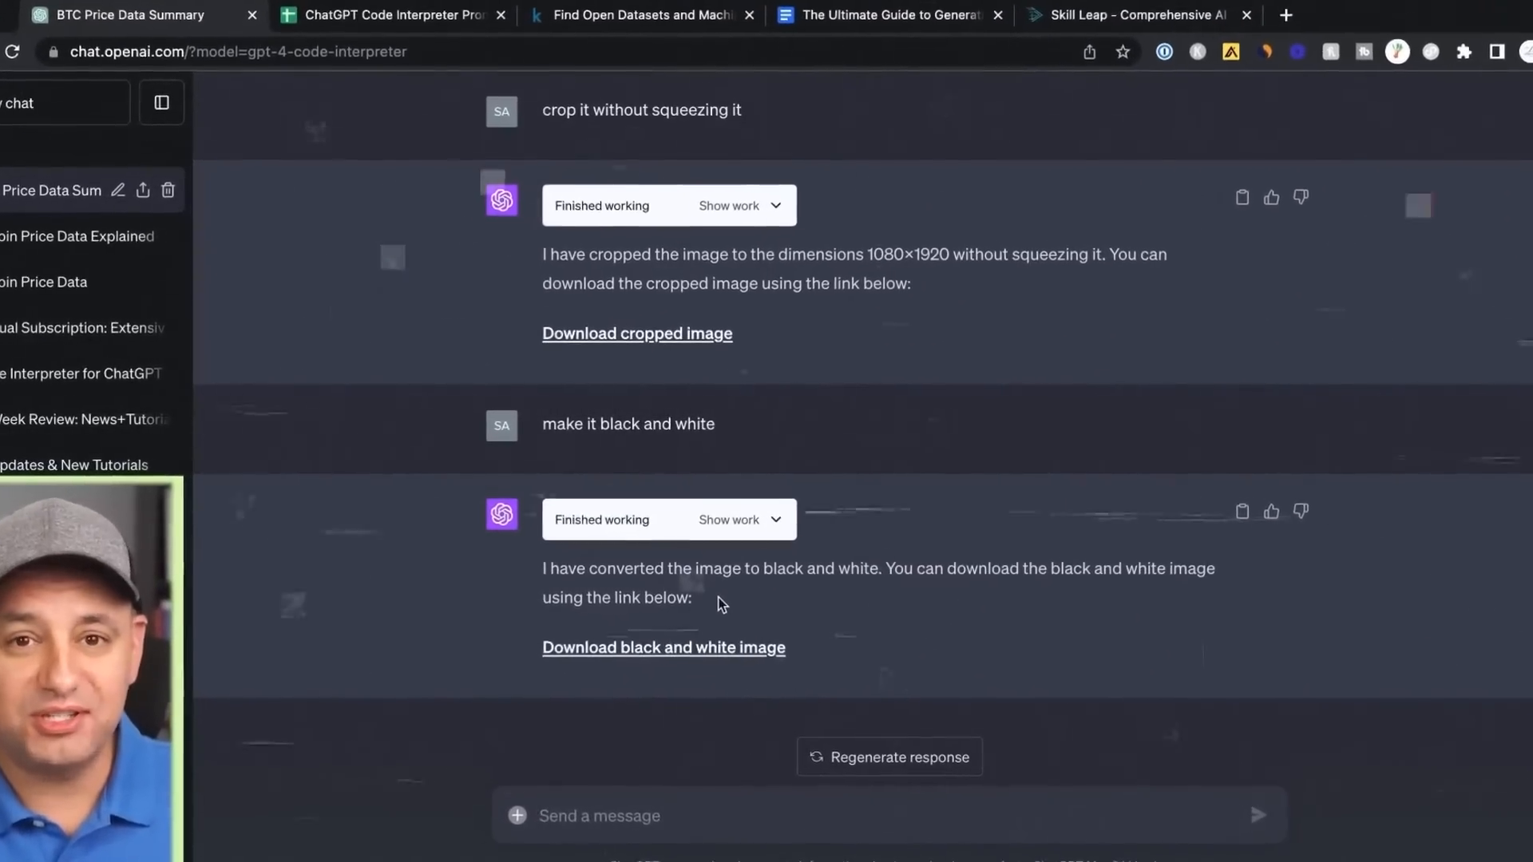
# Step: Download the black and white cropped image from the assistant's reply link
pyautogui.click(684, 648)
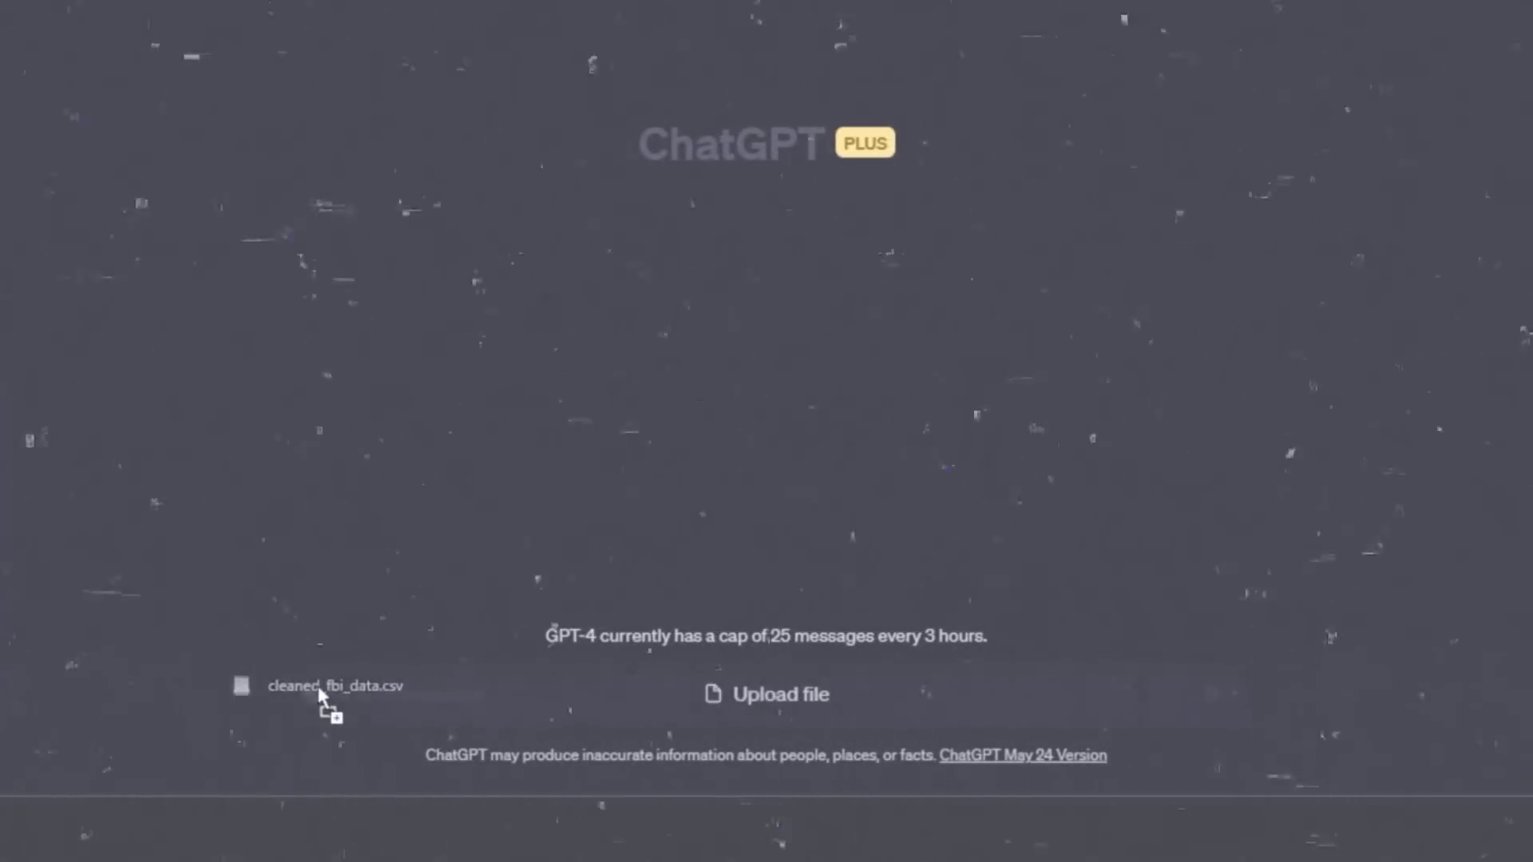
# Step: Drop cleaned_fbi_data.csv onto the Upload file area of the new chat
pyautogui.moveTo(398, 701); pyautogui.dragTo(316, 681)
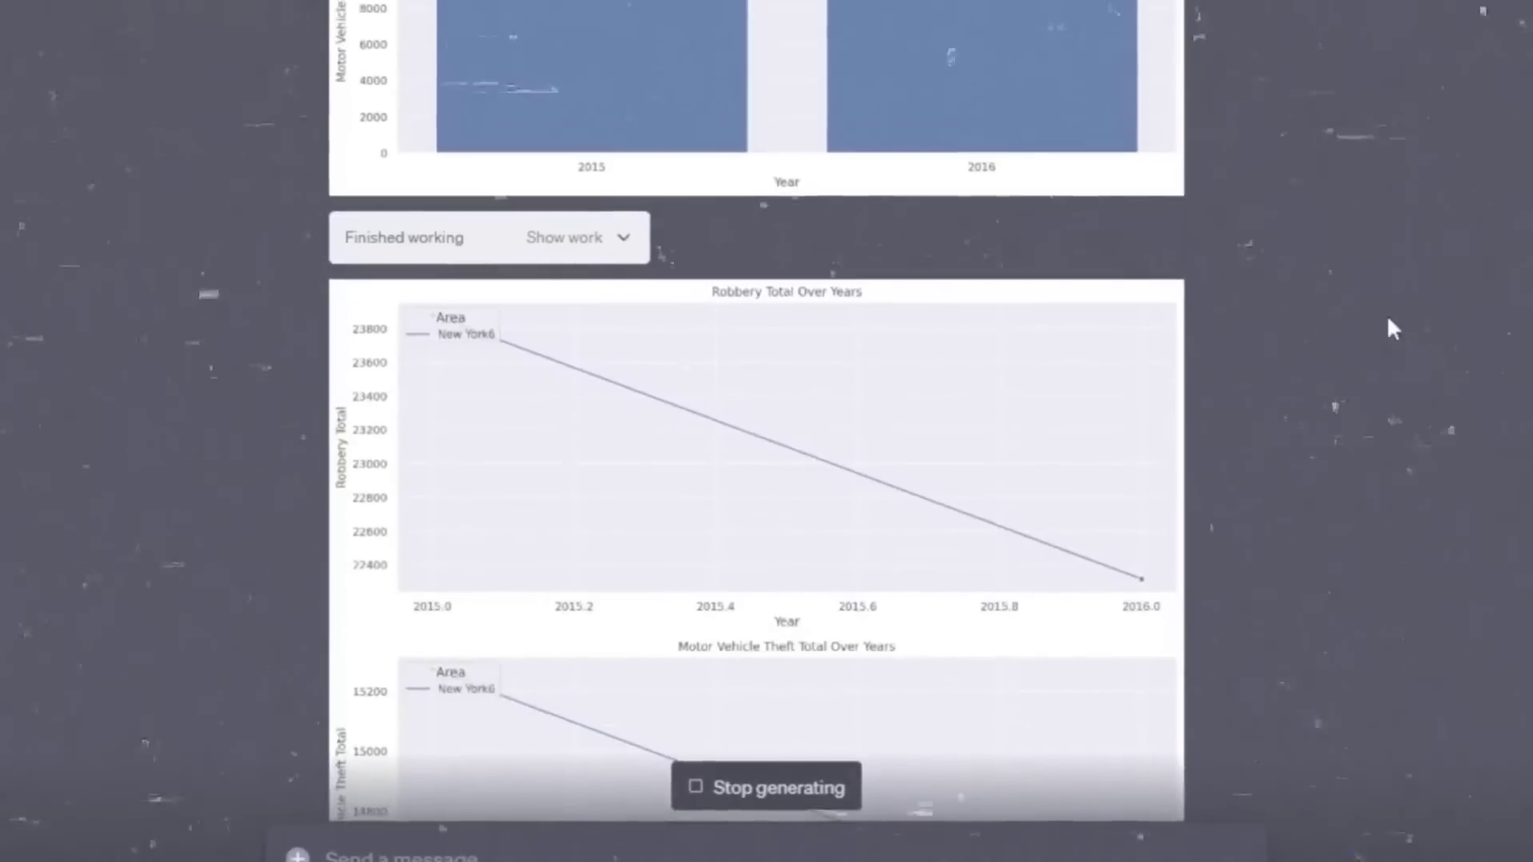
pyautogui.scroll(5, 1388, 314)
pyautogui.scroll(4, 1356, 484)
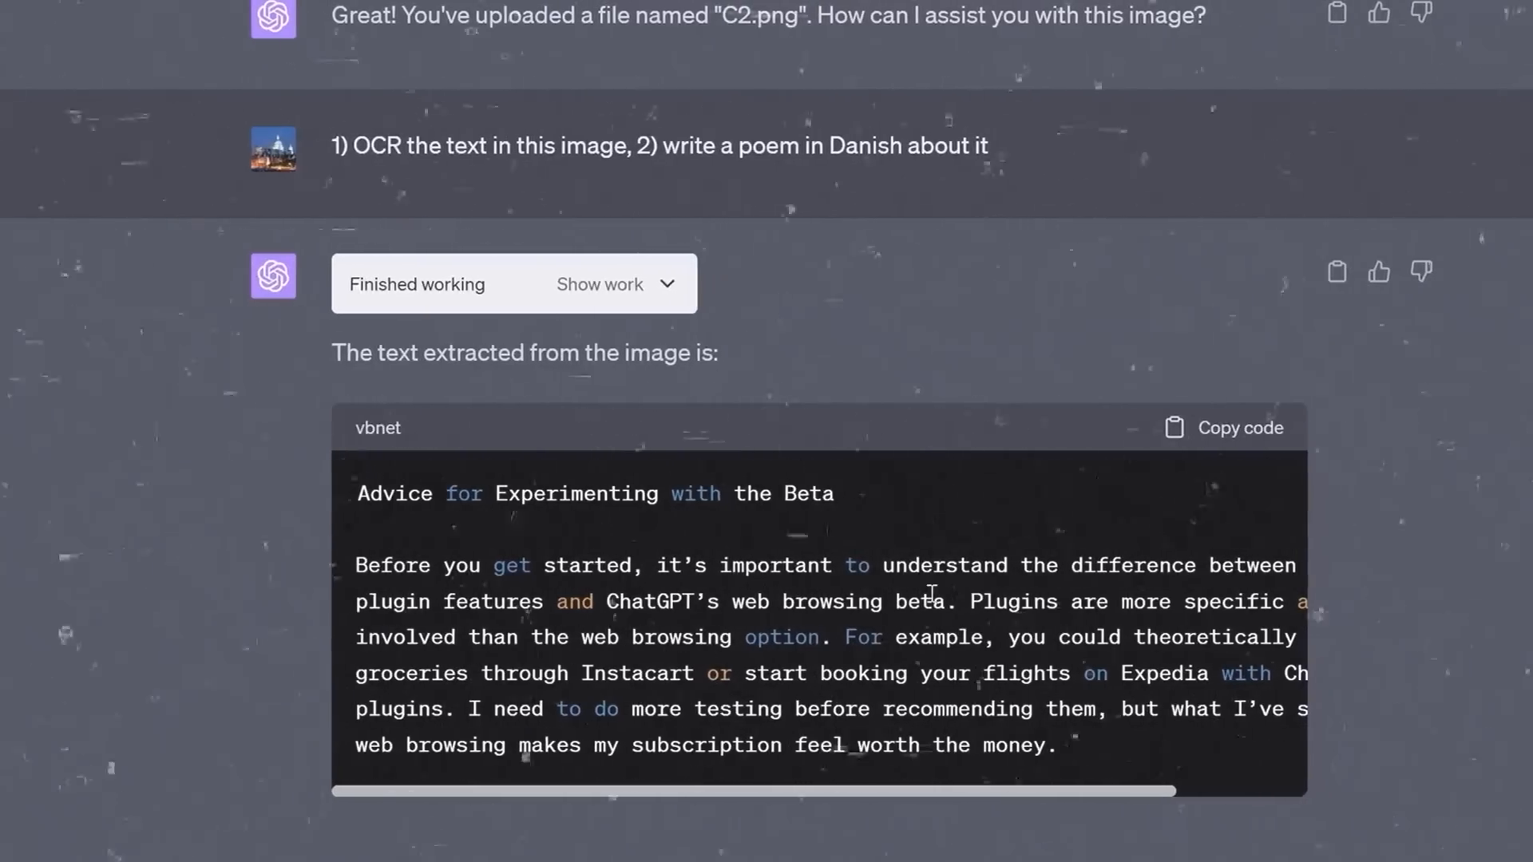
pyautogui.scroll(-5, 939, 653)
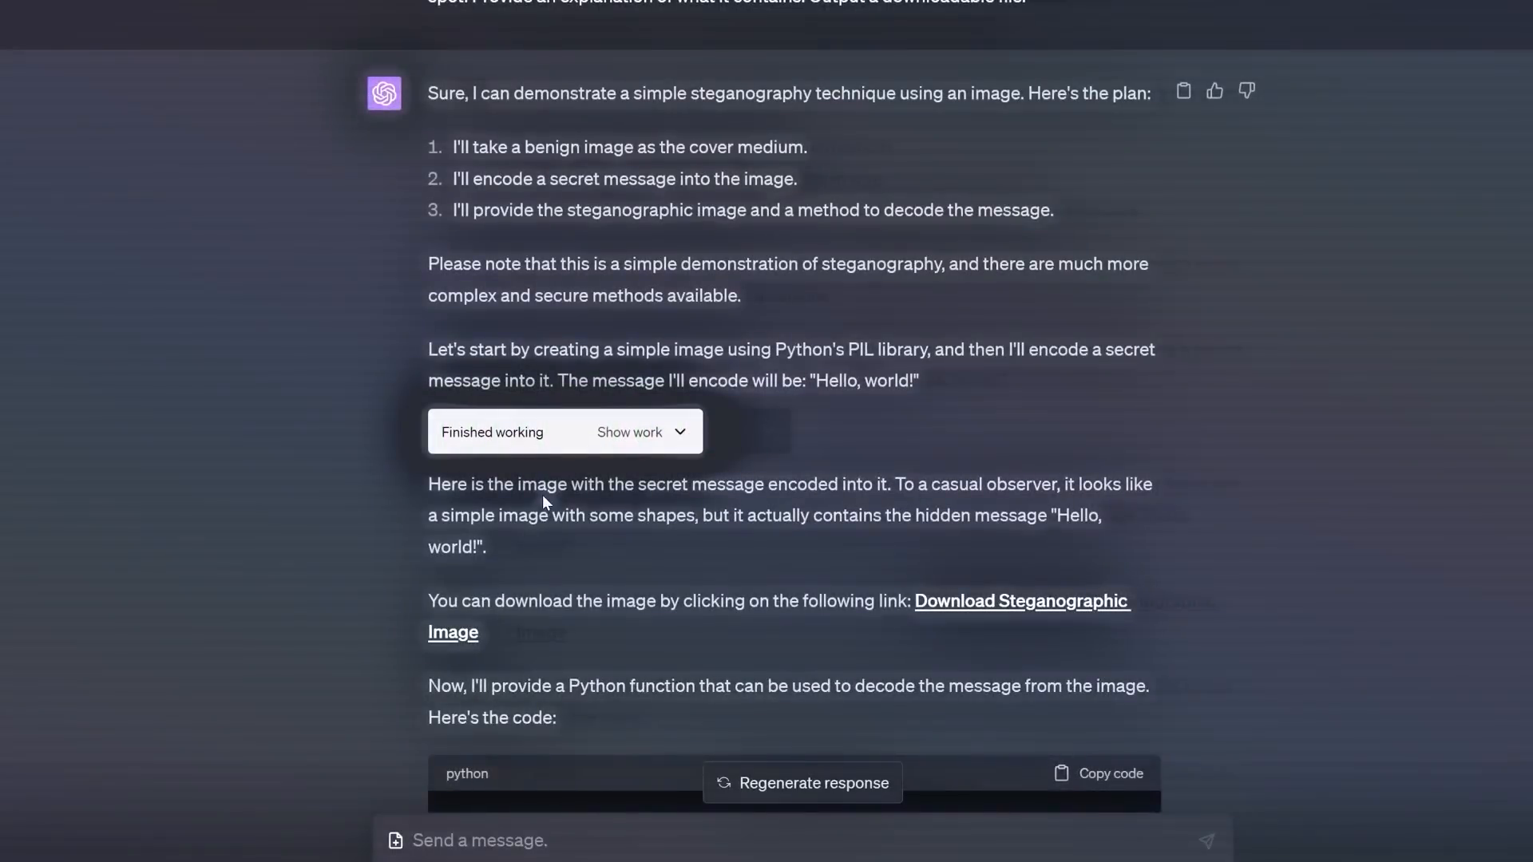
pyautogui.scroll(-4, 1339, 473)
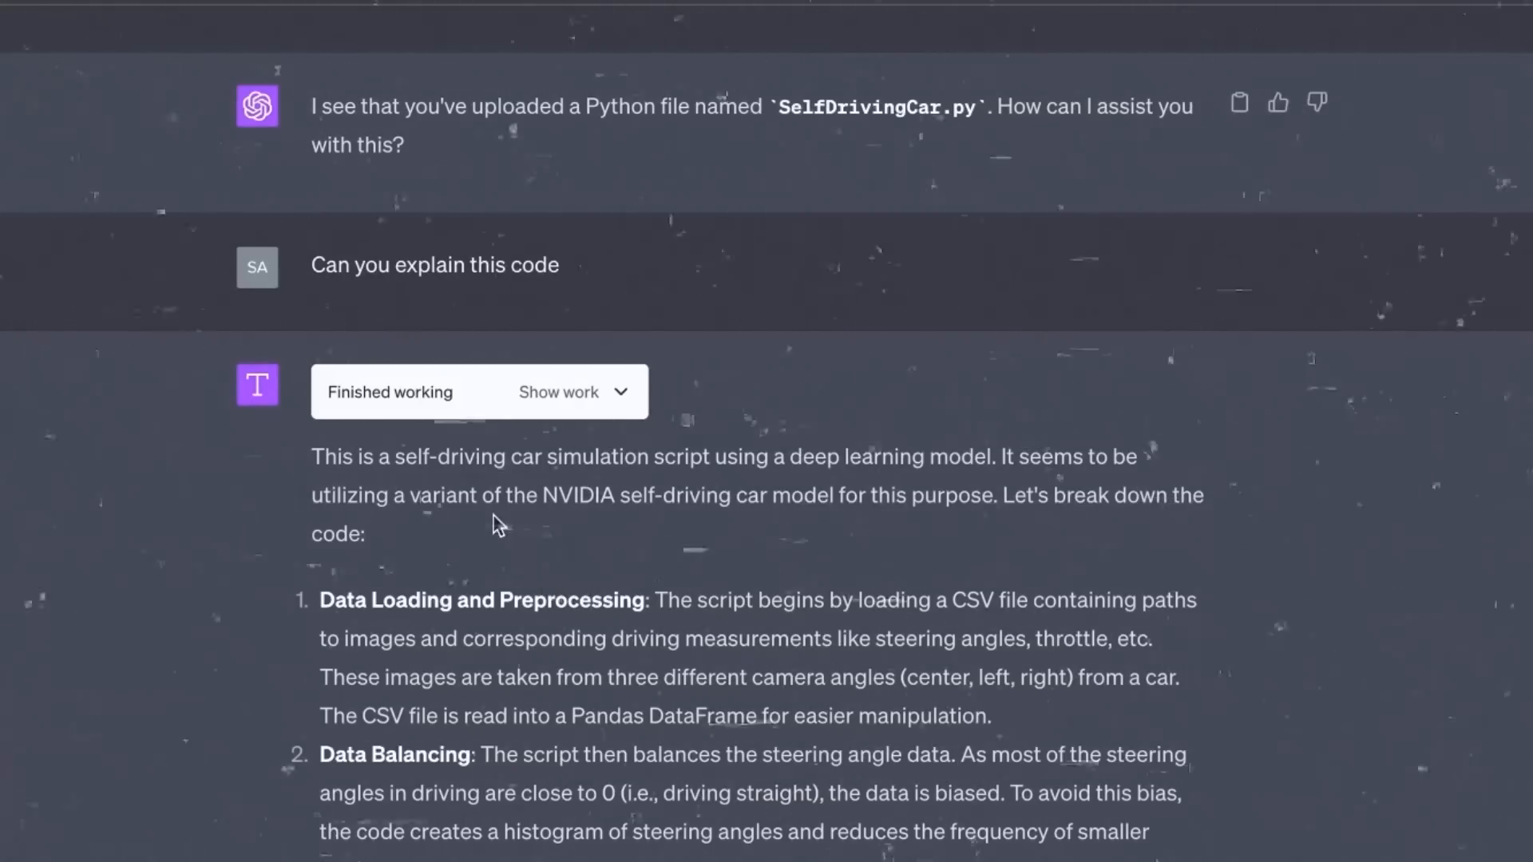
pyautogui.scroll(-1, 491, 521)
pyautogui.scroll(-1, 493, 515)
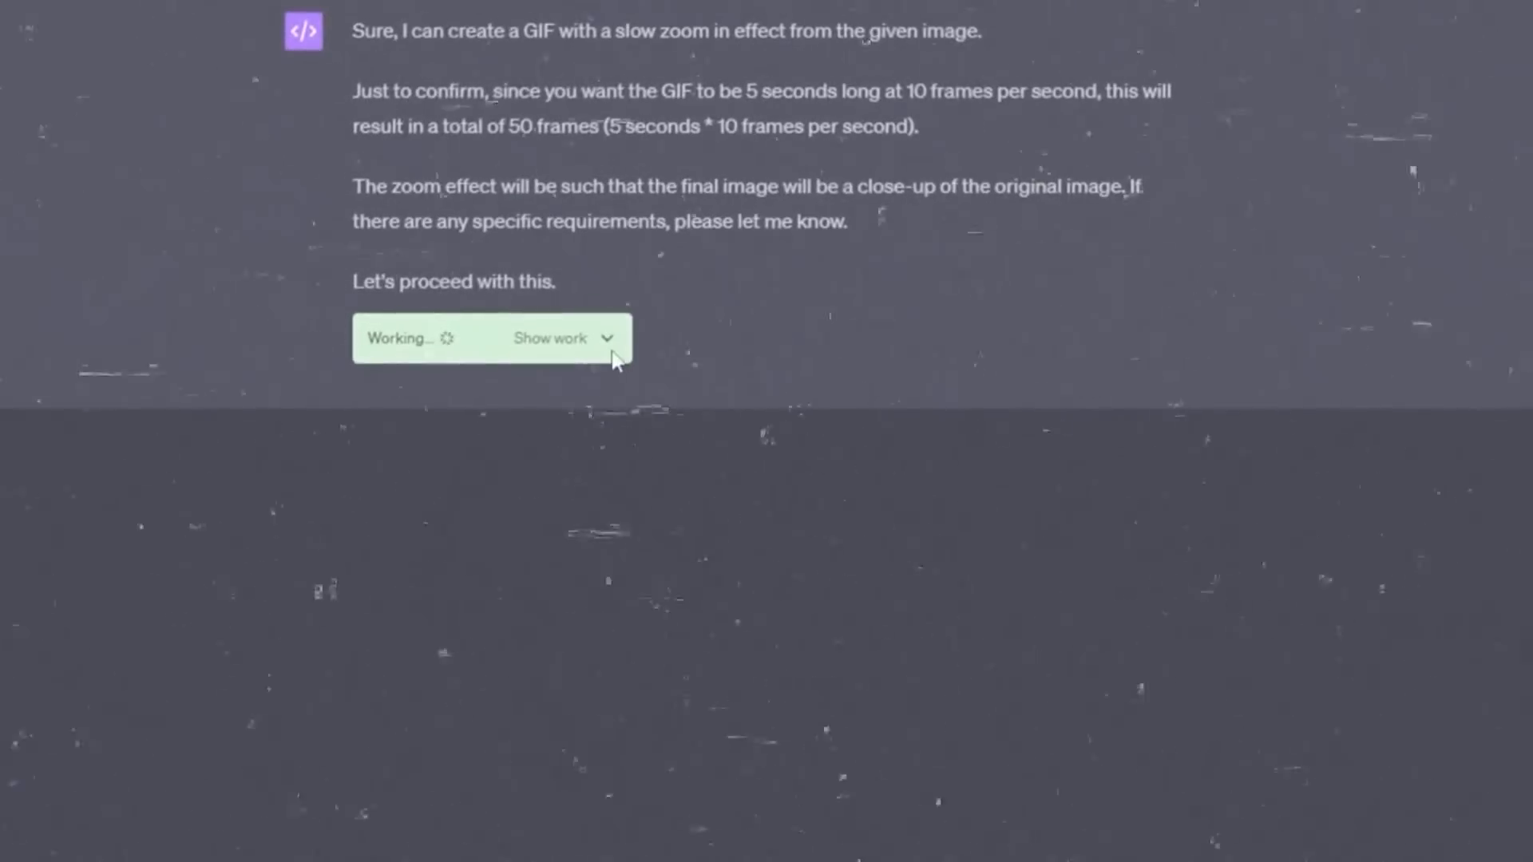
# Step: Expand Show work on the Working bar to see the slow-zoom GIF code
pyautogui.click(615, 342)
pyautogui.scroll(-4, 838, 359)
pyautogui.scroll(1, 827, 396)
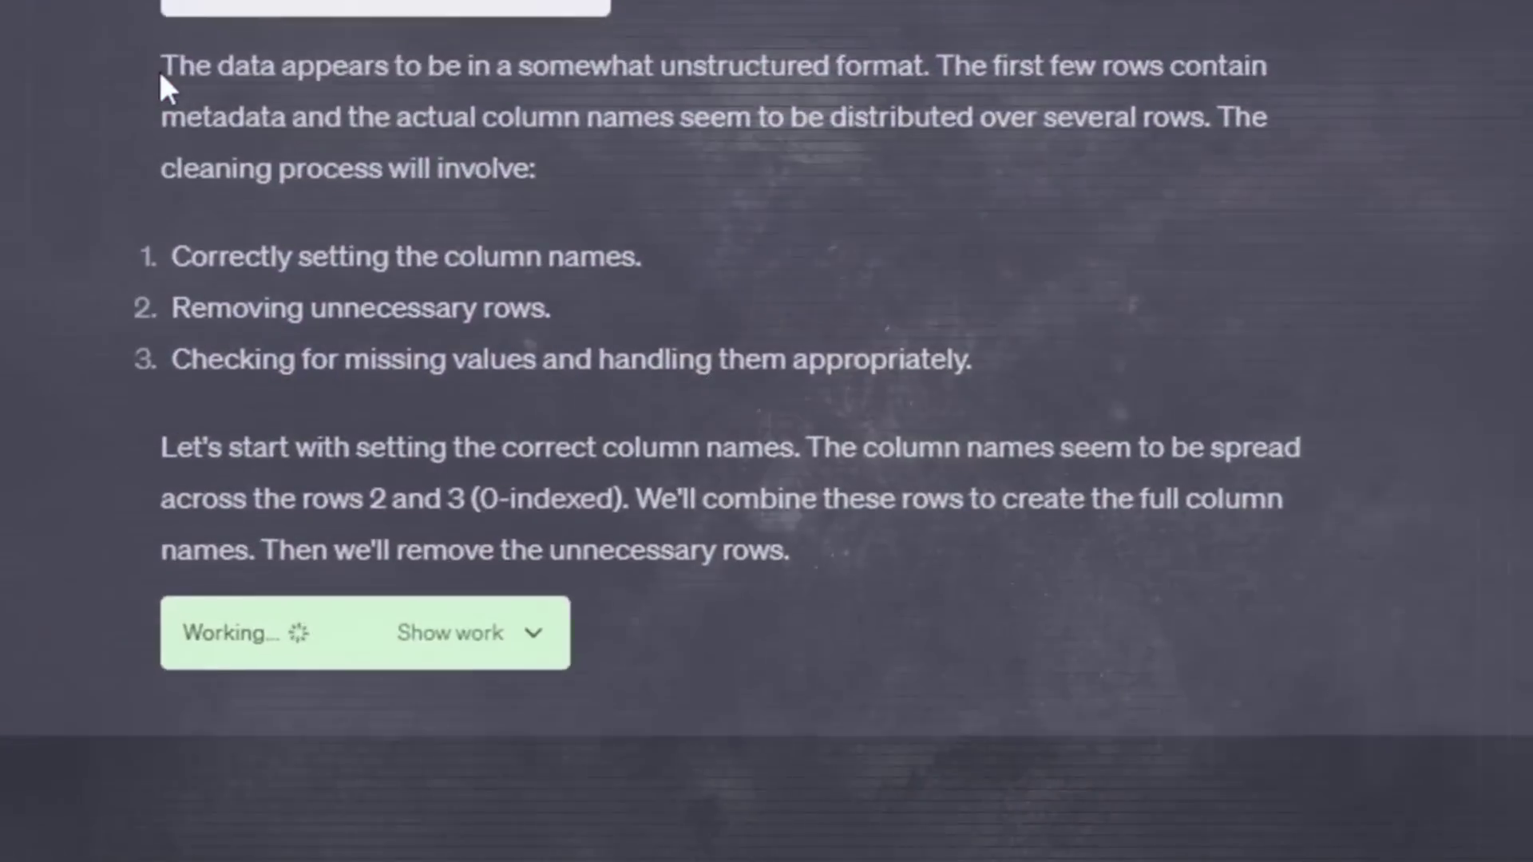
# Step: Highlight the unstructured-data assessment and the first column-naming cleaning steps as they stream in
pyautogui.moveTo(161, 74); pyautogui.dragTo(946, 57)
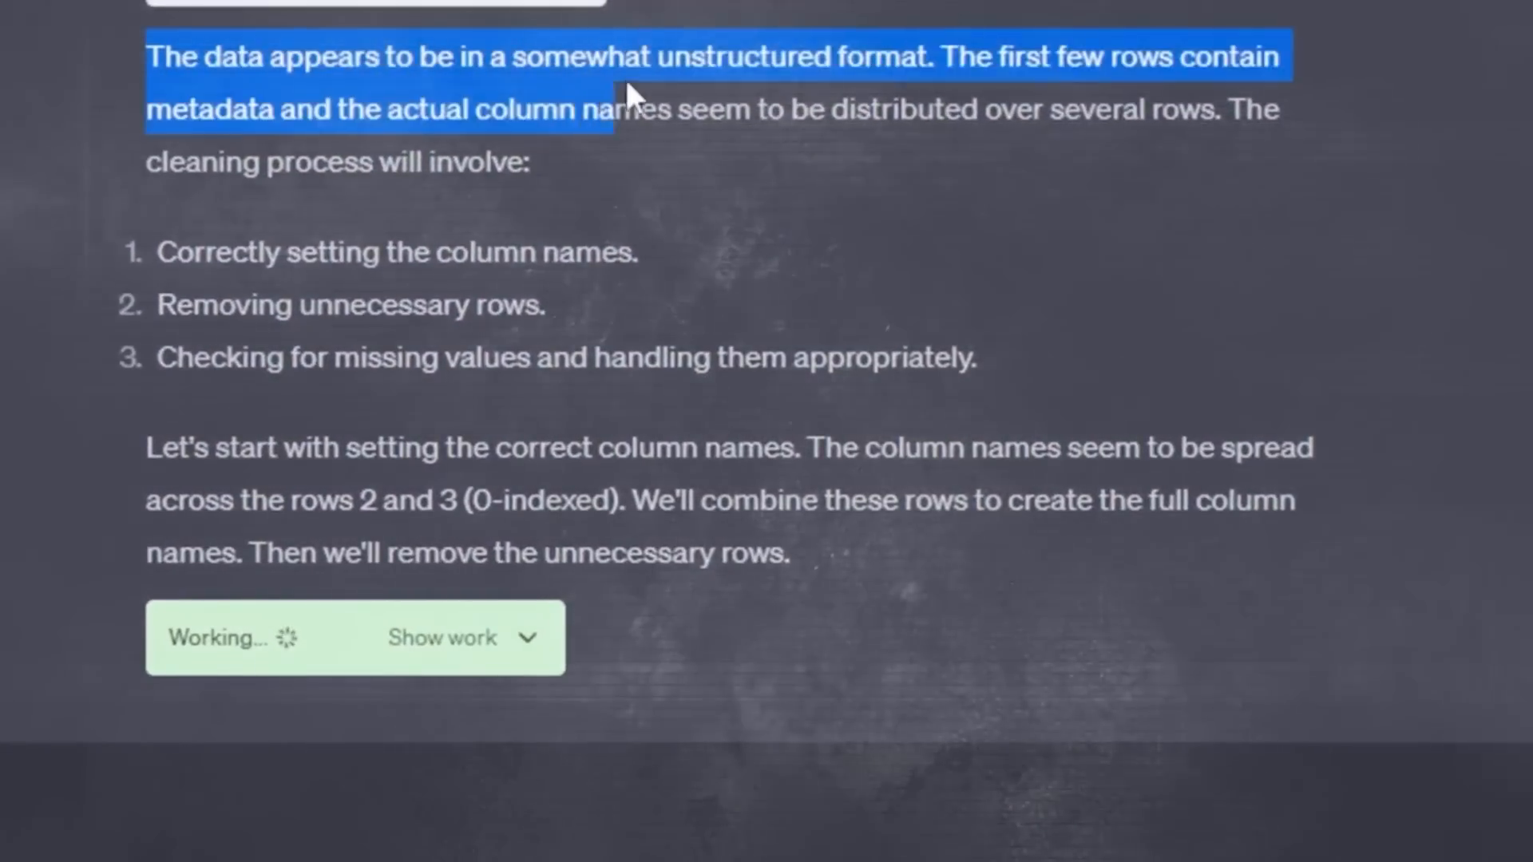
pyautogui.click(395, 60)
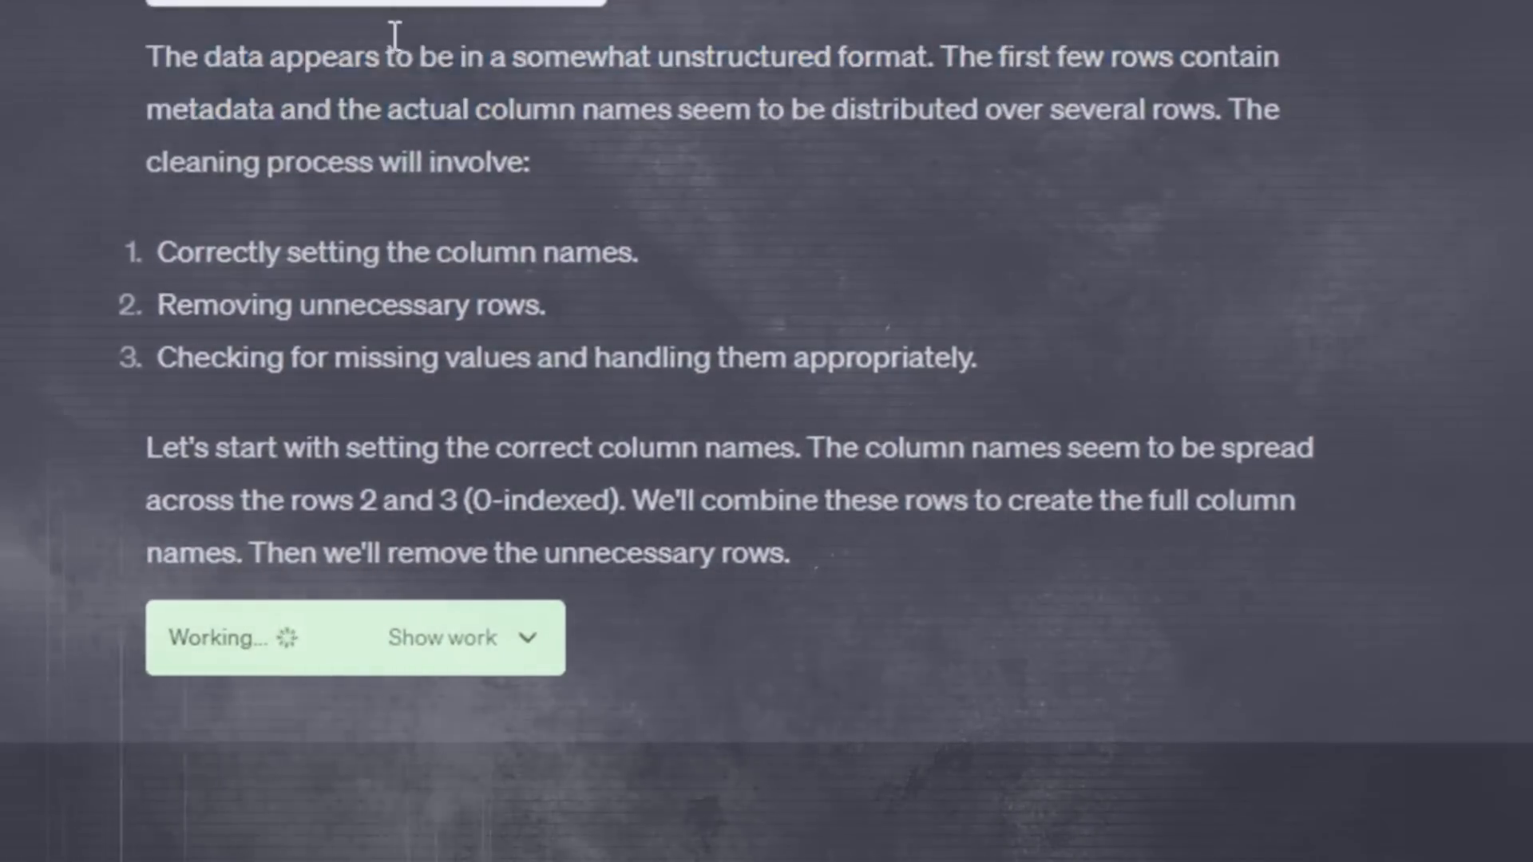
pyautogui.moveTo(148, 57); pyautogui.dragTo(812, 321)
pyautogui.click(1022, 298)
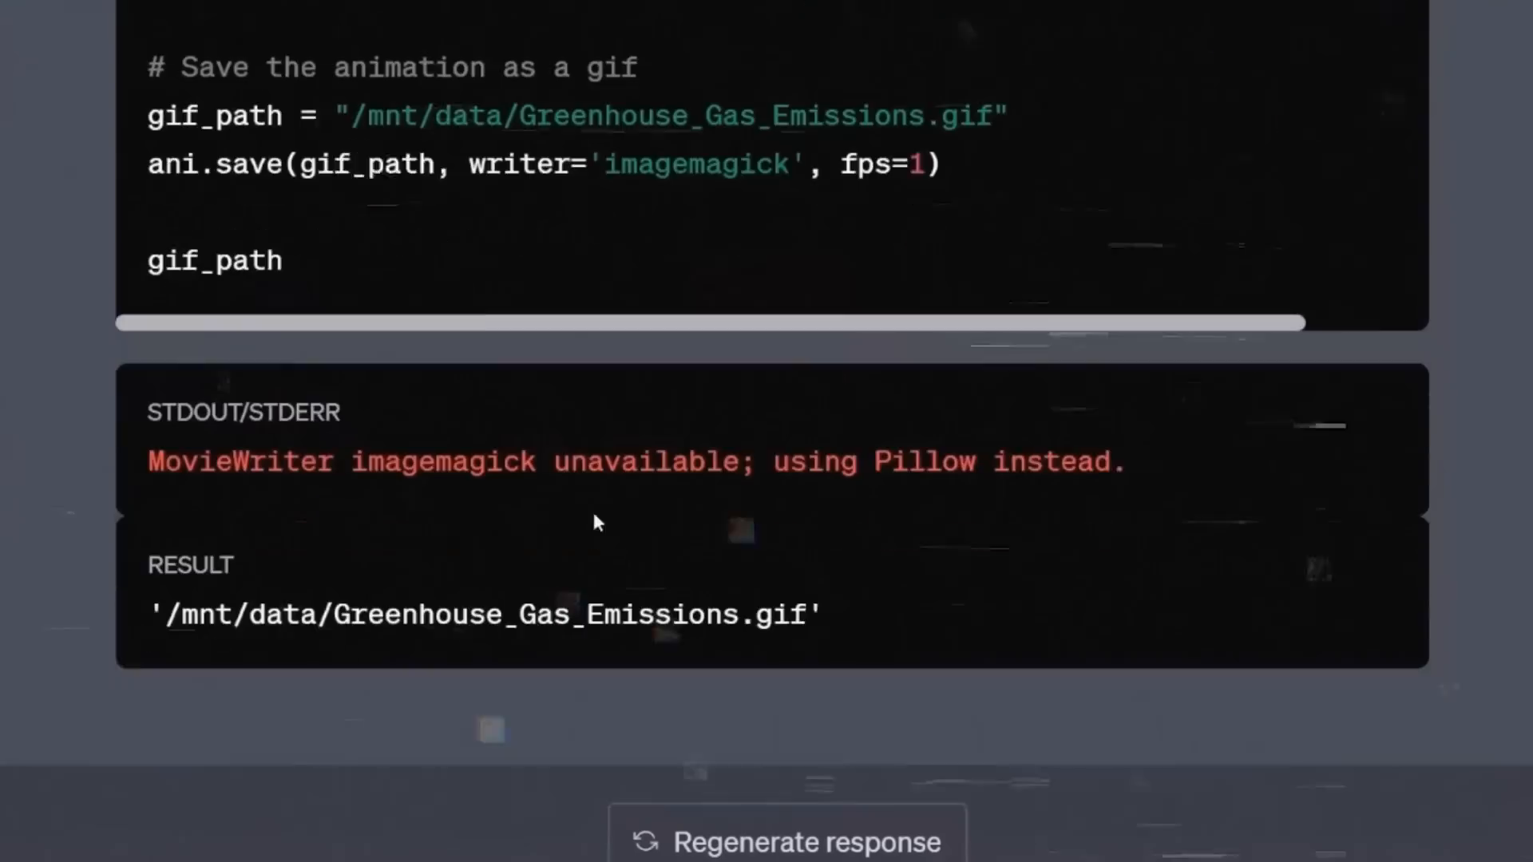
pyautogui.scroll(5, 757, 447)
pyautogui.scroll(5, 777, 391)
pyautogui.scroll(5, 792, 396)
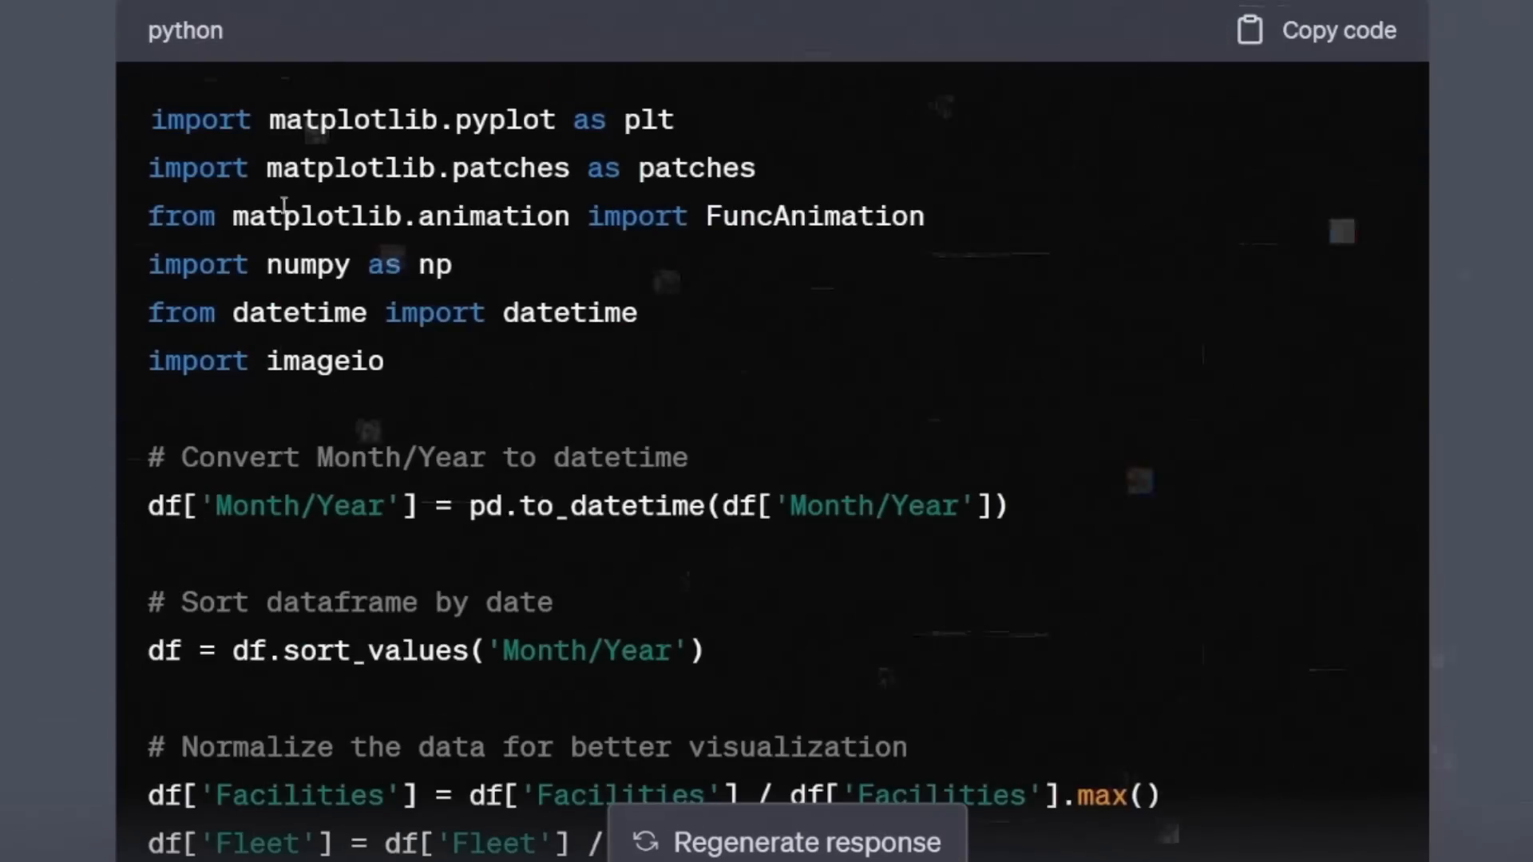
pyautogui.scroll(-5, 589, 187)
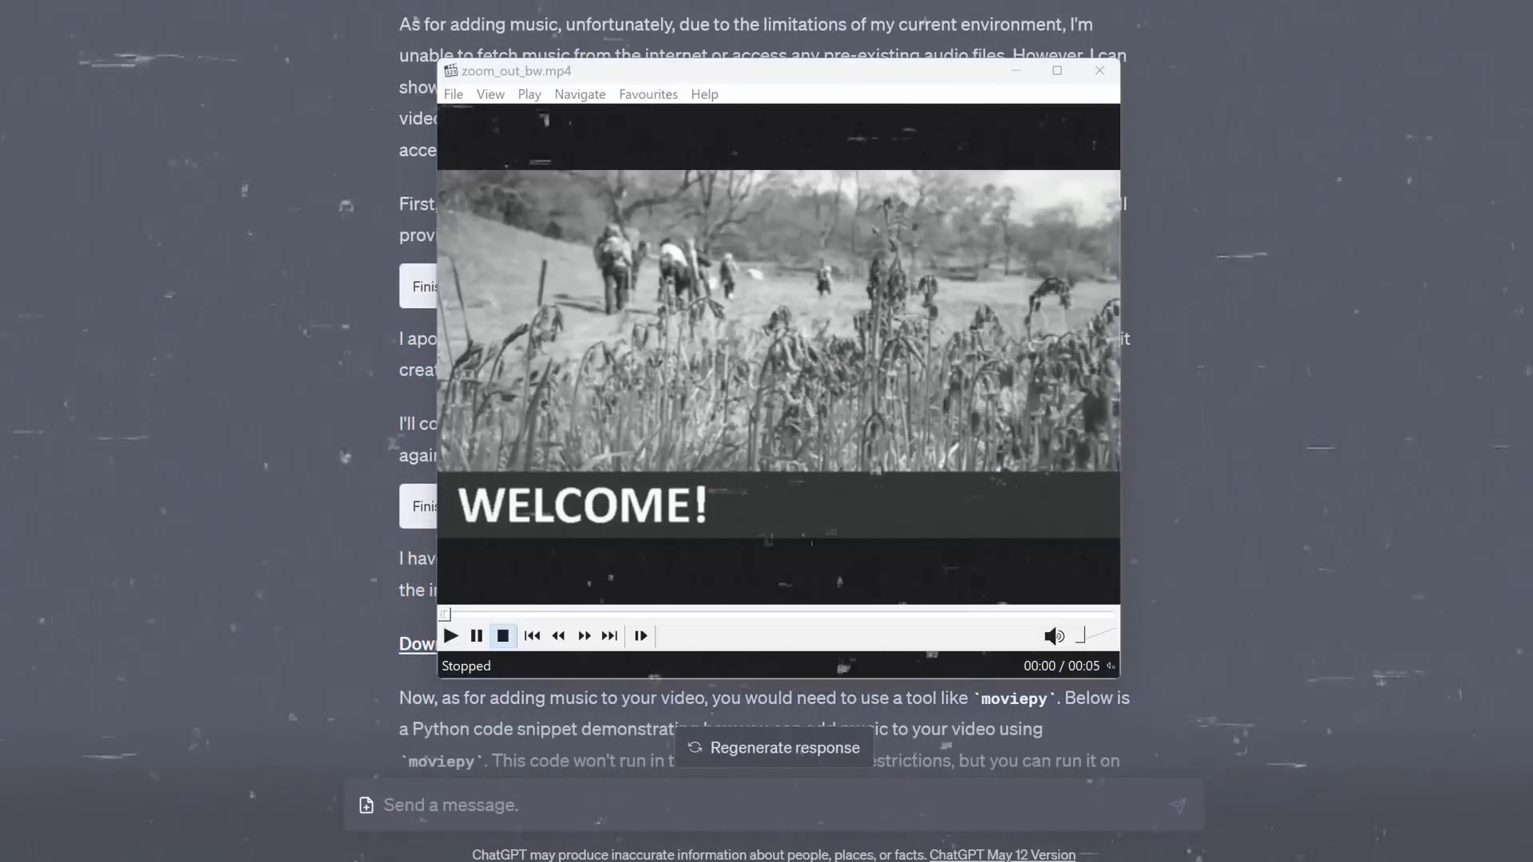
# Step: Start playback of zoom_out_bw.mp4 with the Play button
pyautogui.click(449, 637)
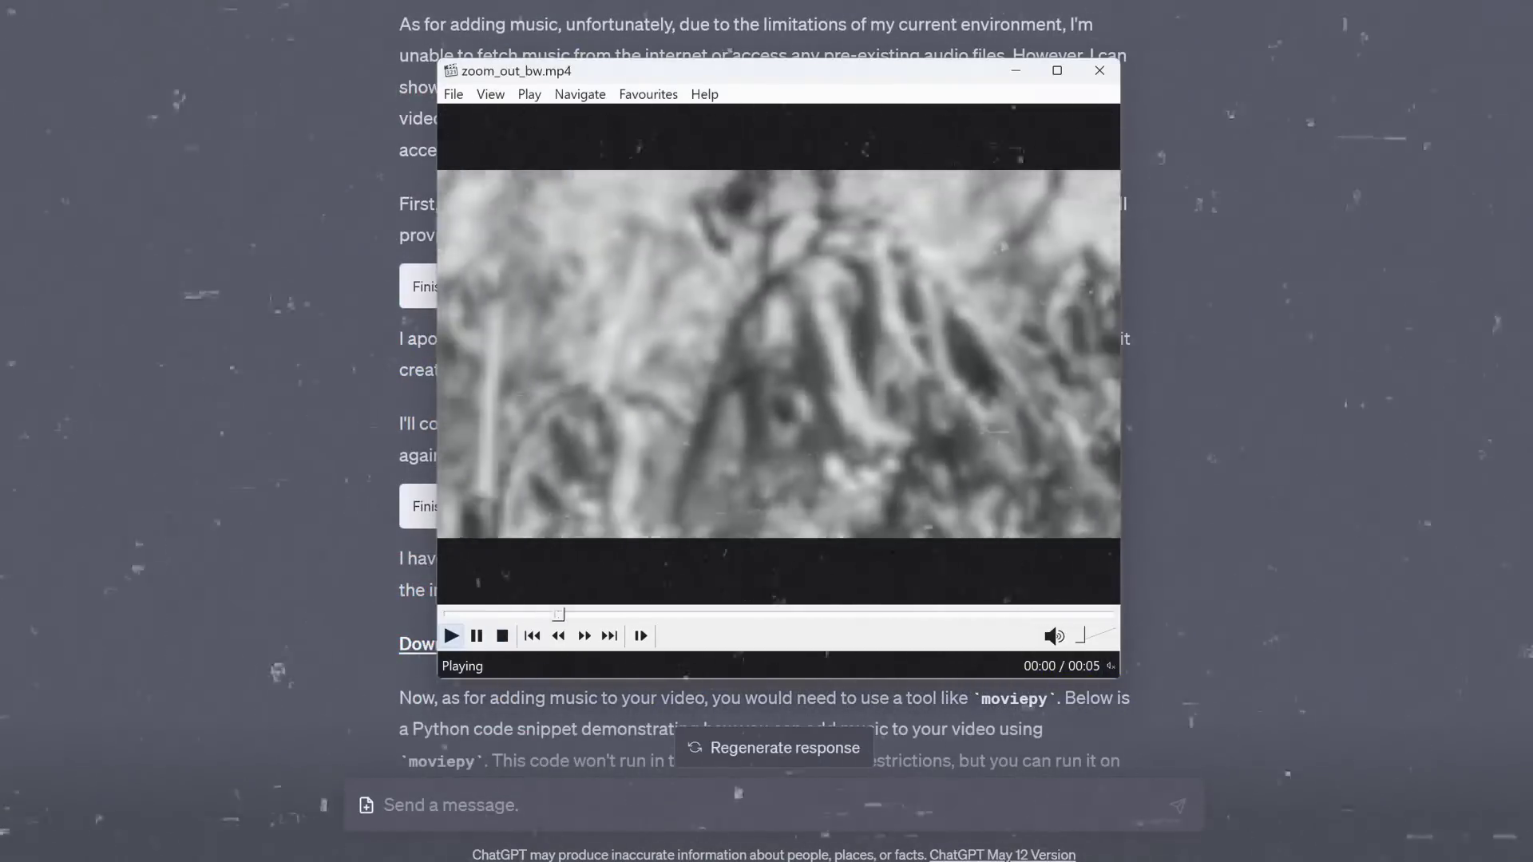